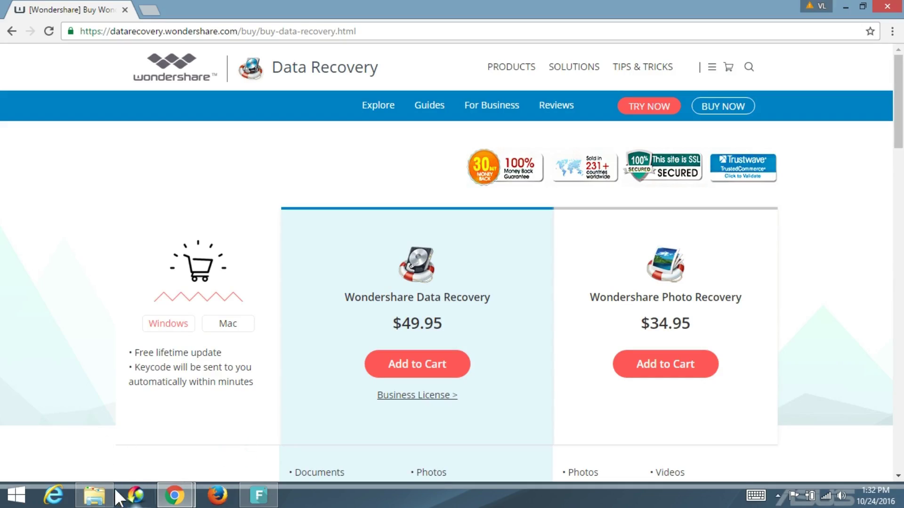
# - Open Removable Disk (D:) from This PC in File Explorer
pyautogui.click(92, 495)
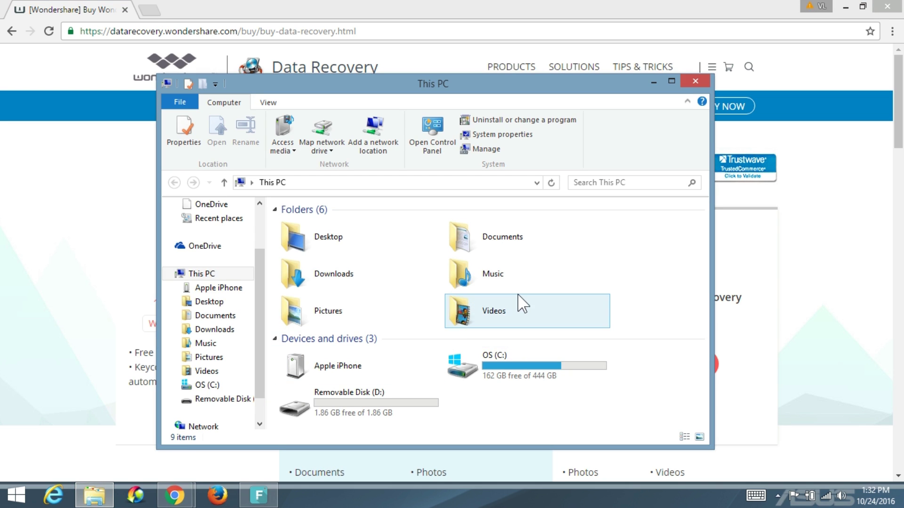
pyautogui.click(231, 273)
pyautogui.moveTo(577, 92); pyautogui.dragTo(580, 81)
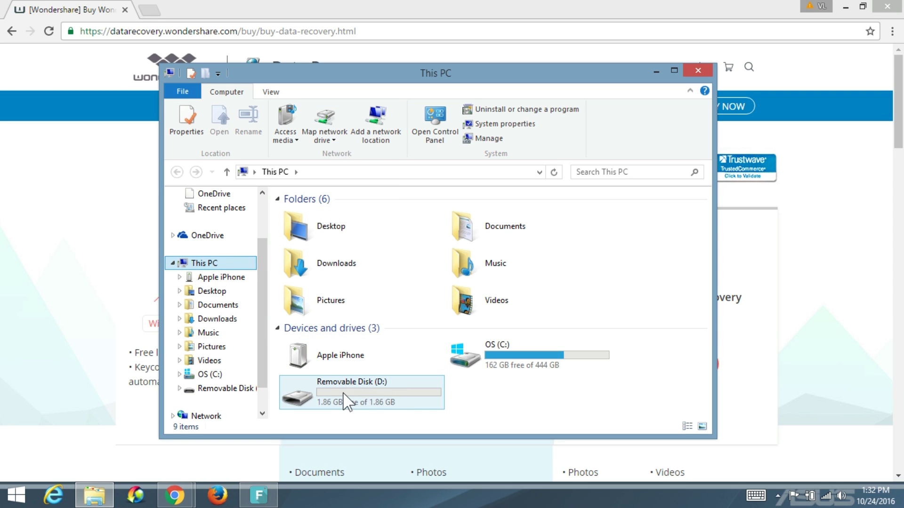
pyautogui.doubleClick(381, 395)
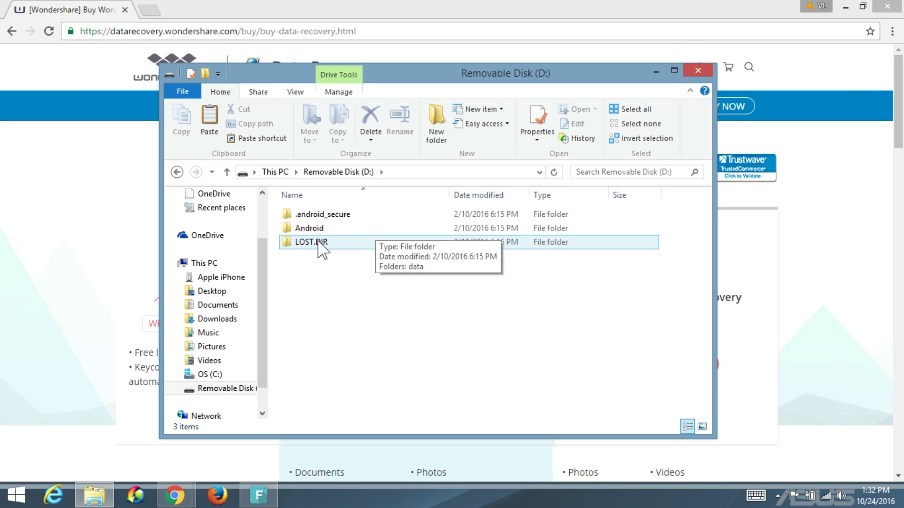
# - Check the Android and .android_secure folders, then return to the D: listing
pyautogui.doubleClick(383, 226)
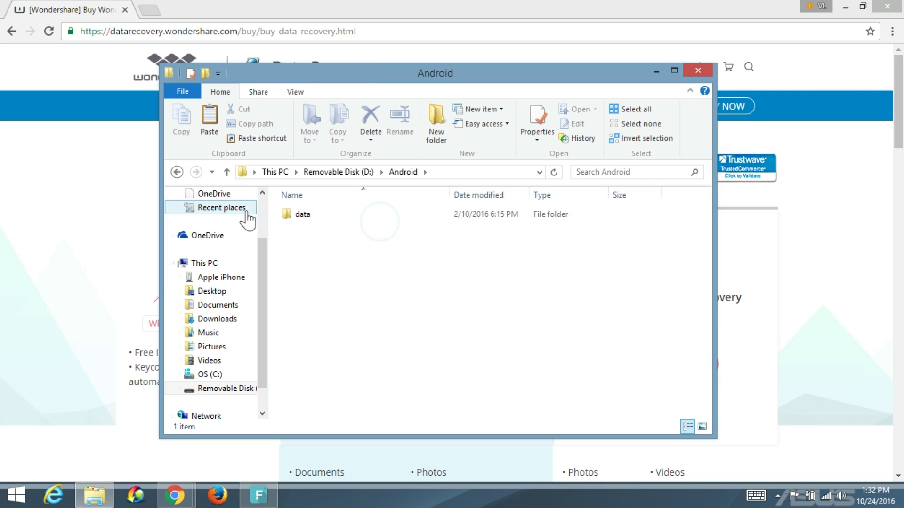
pyautogui.click(177, 172)
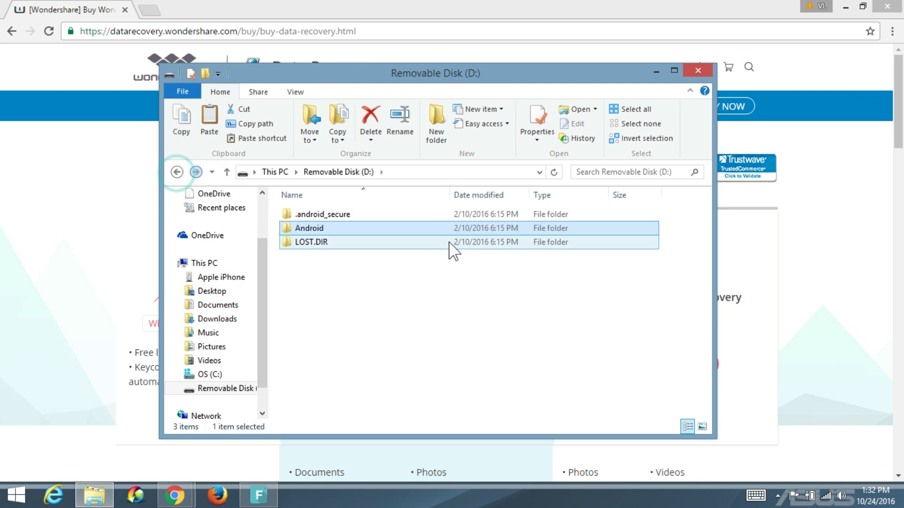
pyautogui.doubleClick(417, 213)
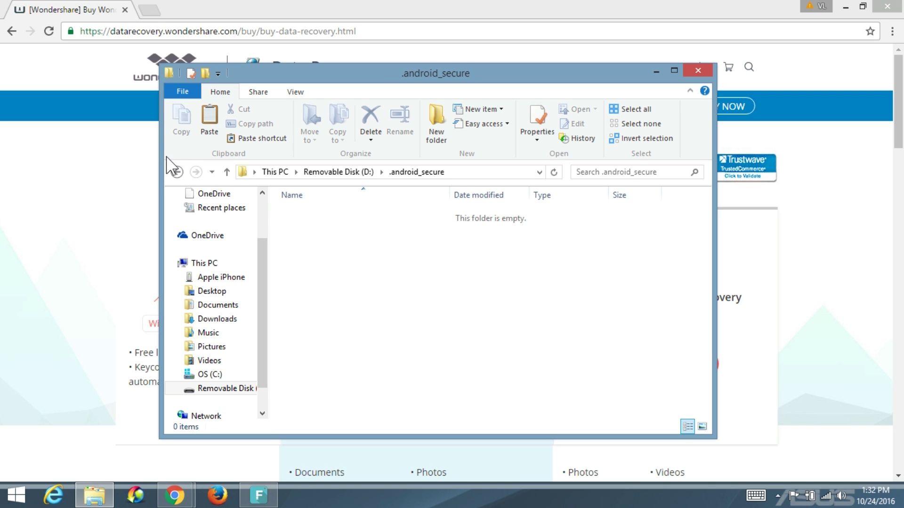
pyautogui.click(177, 172)
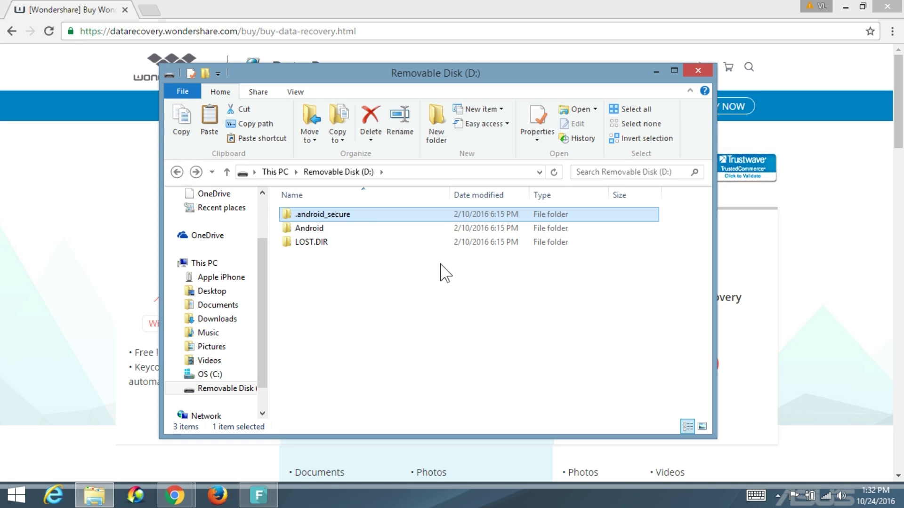
pyautogui.click(699, 71)
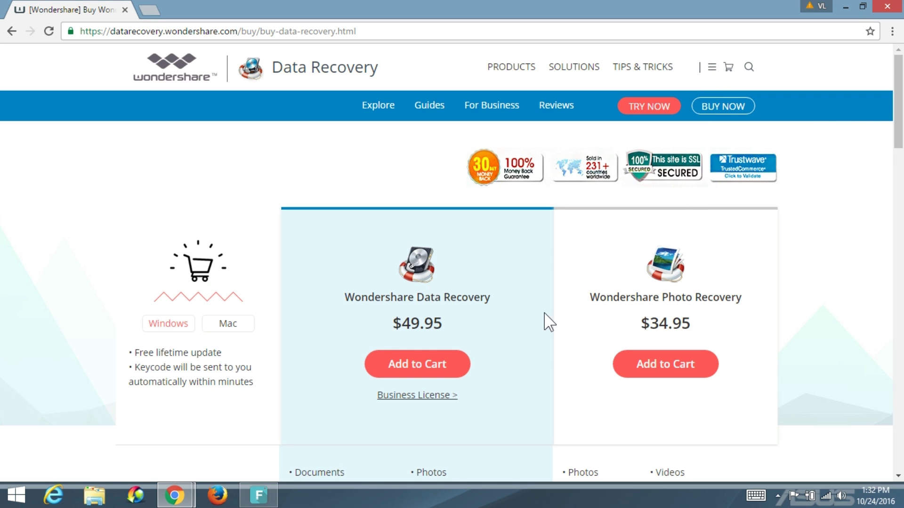
pyautogui.scroll(-2, 2, 118)
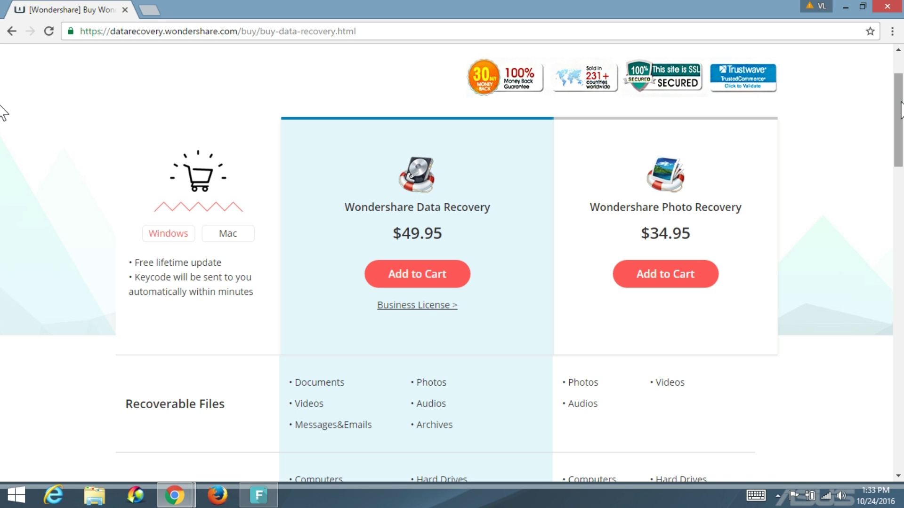
pyautogui.scroll(-4, 4, 99)
pyautogui.scroll(6, 4, 94)
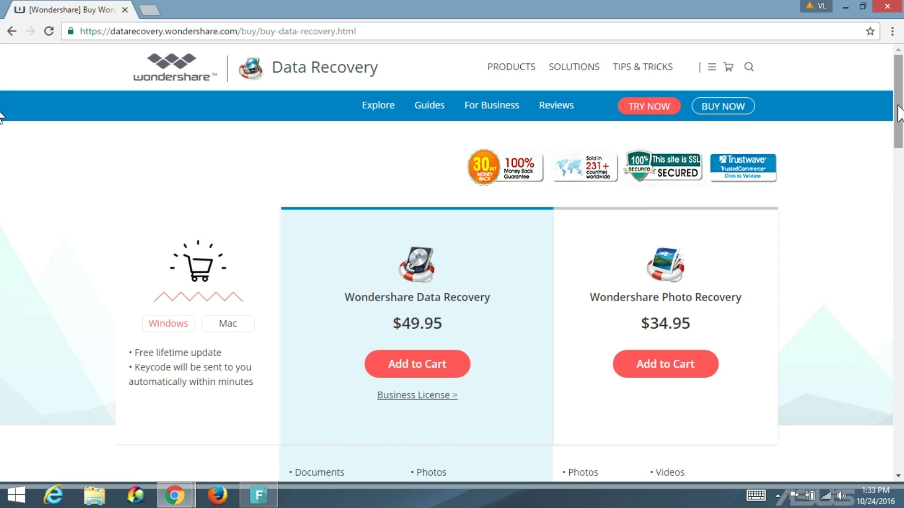
pyautogui.scroll(-5, 896, 106)
pyautogui.scroll(6, 897, 106)
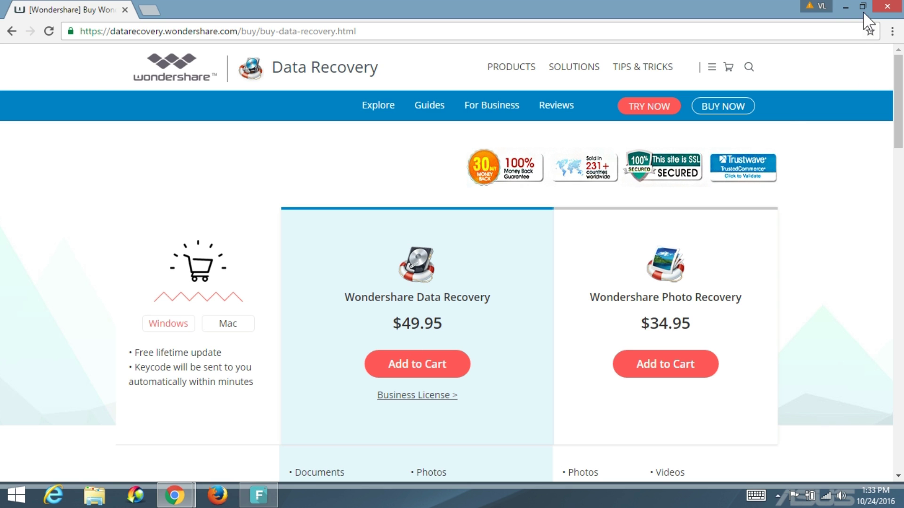
# - Launch Wondershare Data Recovery from the desktop and pass the welcome page
pyautogui.click(846, 7)
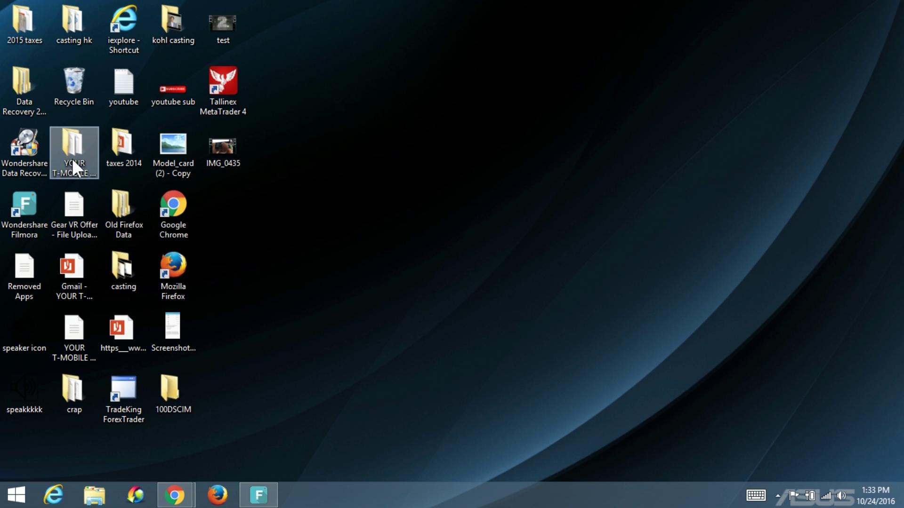
pyautogui.click(26, 165)
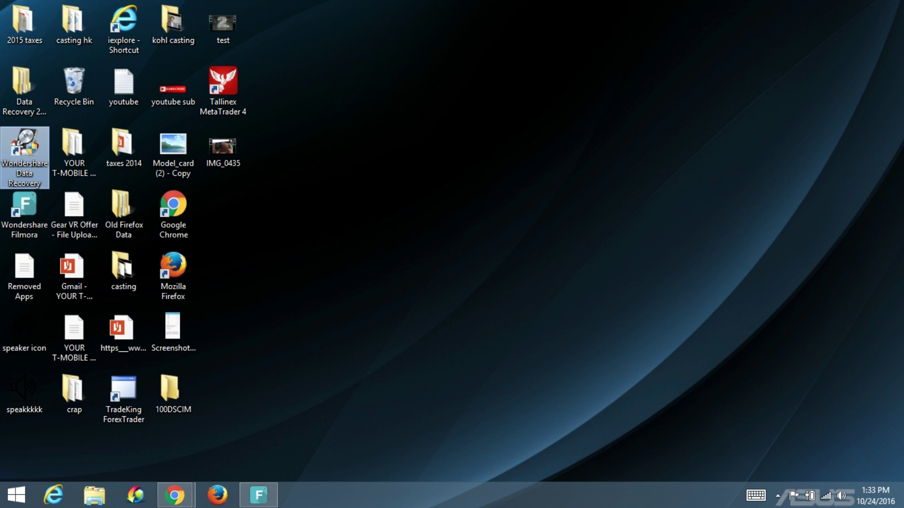
pyautogui.doubleClick(24, 158)
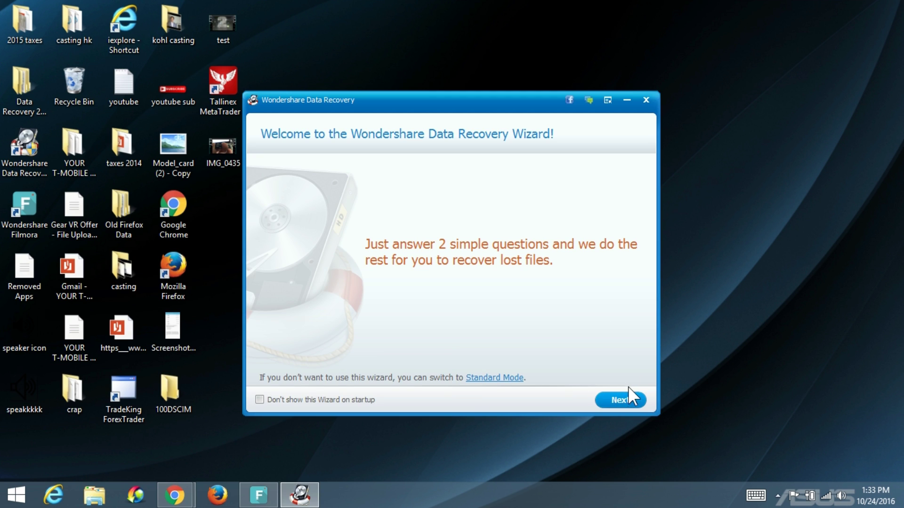
pyautogui.click(621, 400)
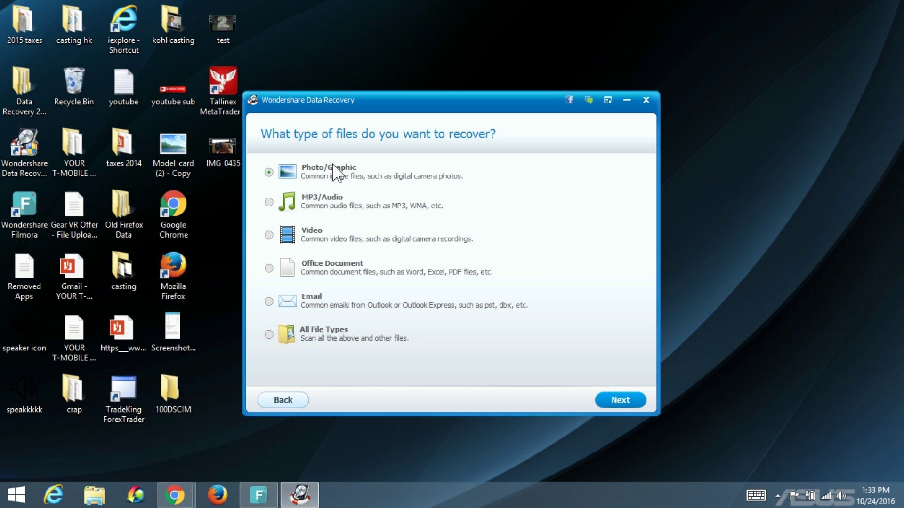
# - Choose Photo/Graphic as the file type and External removable device as the source
pyautogui.click(269, 235)
pyautogui.click(269, 302)
pyautogui.click(269, 236)
pyautogui.click(269, 173)
pyautogui.click(609, 402)
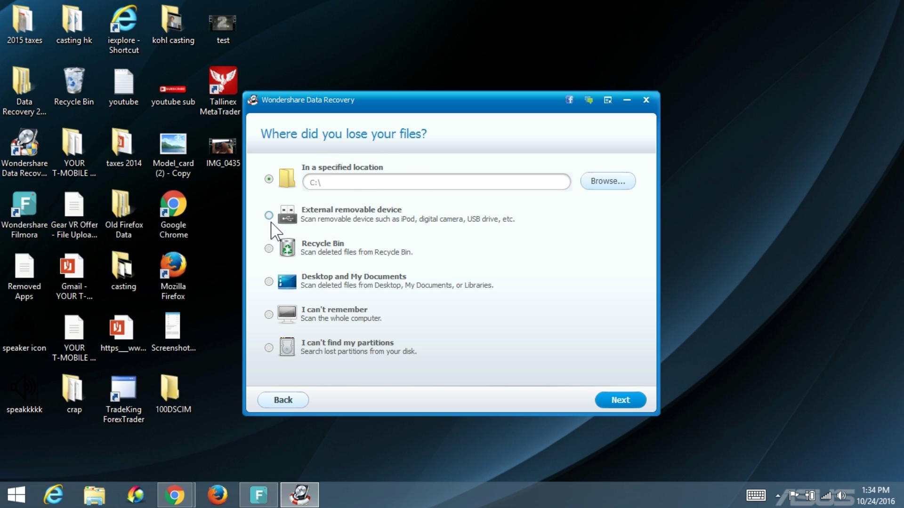
pyautogui.click(269, 216)
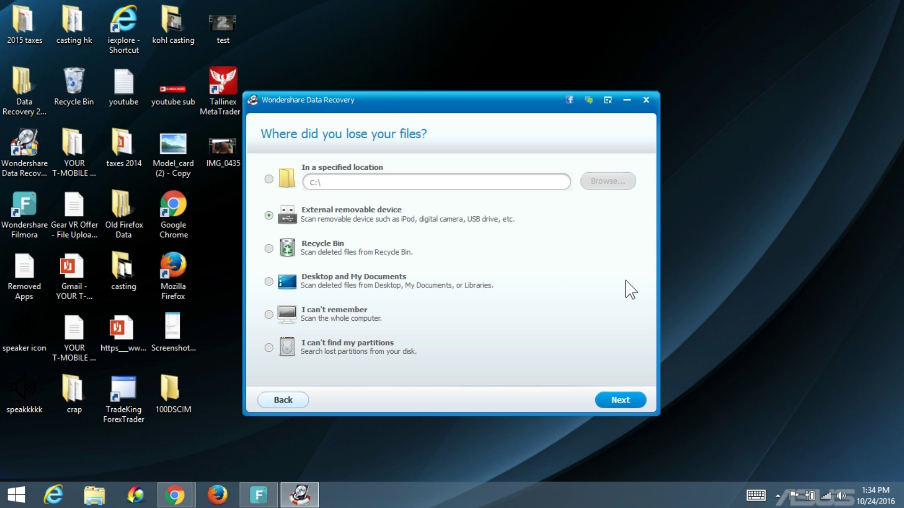
pyautogui.click(609, 397)
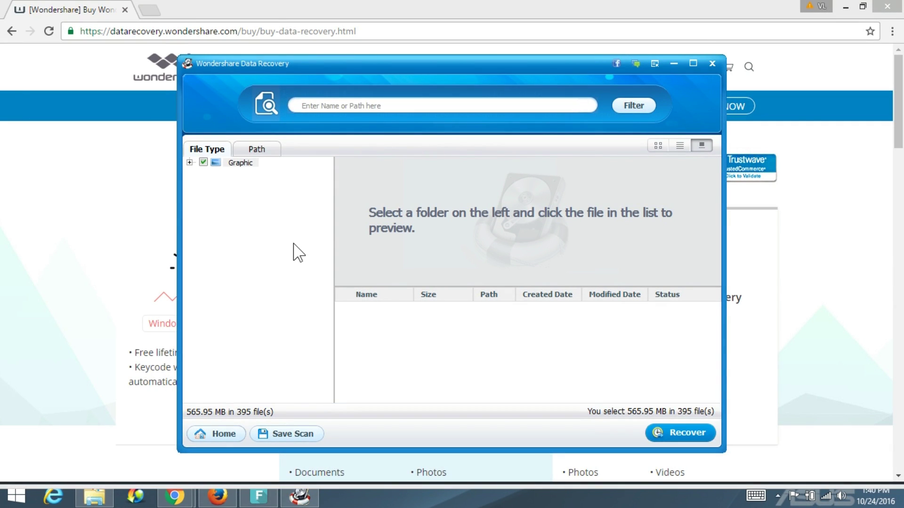
pyautogui.doubleClick(242, 166)
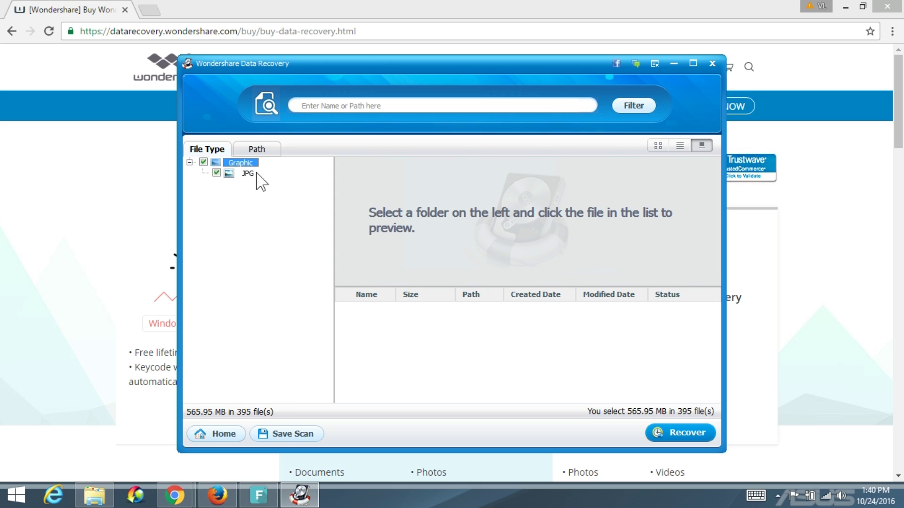
pyautogui.click(248, 173)
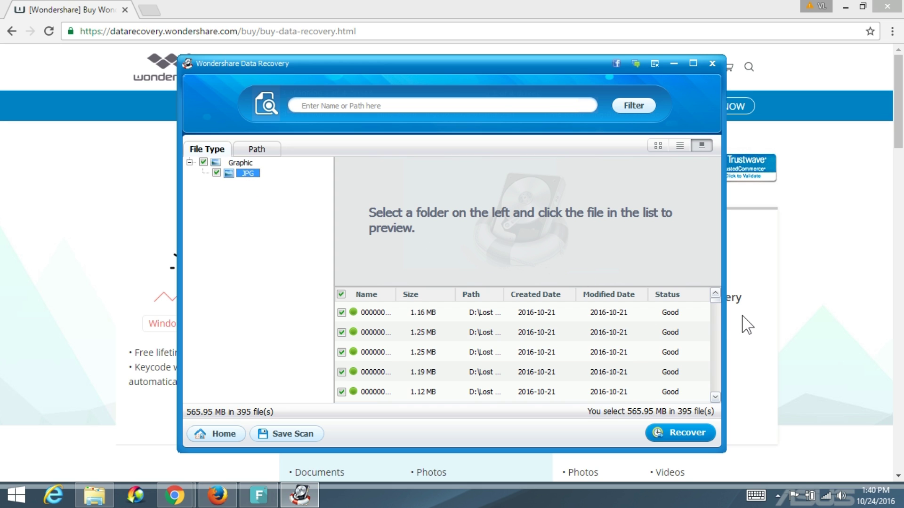
pyautogui.moveTo(715, 300); pyautogui.dragTo(714, 324)
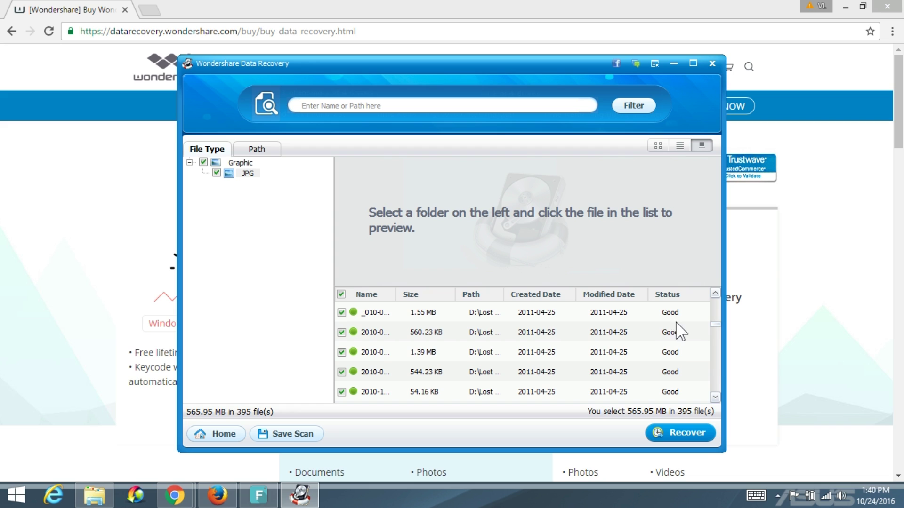
pyautogui.click(603, 334)
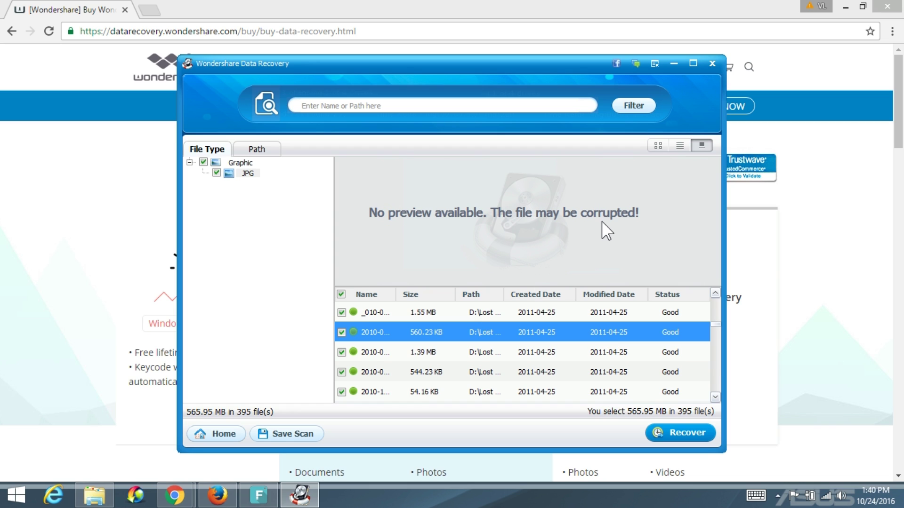
pyautogui.click(587, 354)
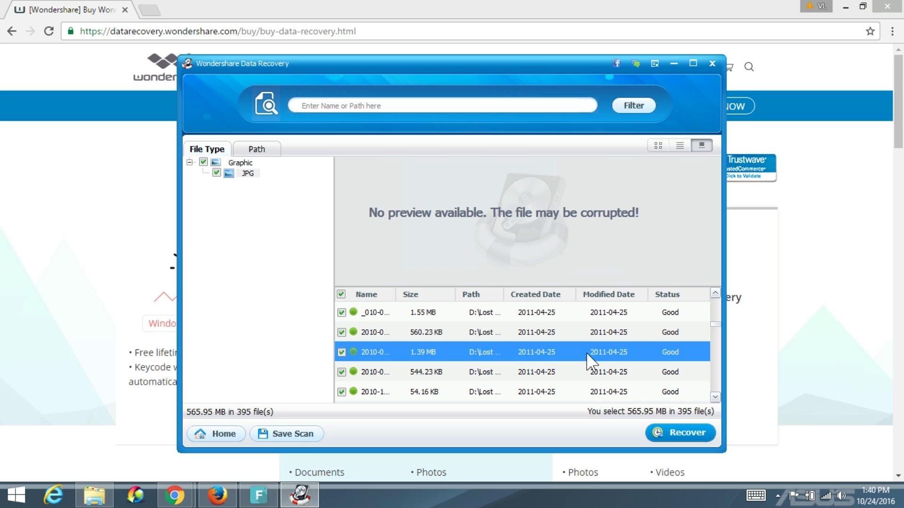
pyautogui.click(584, 375)
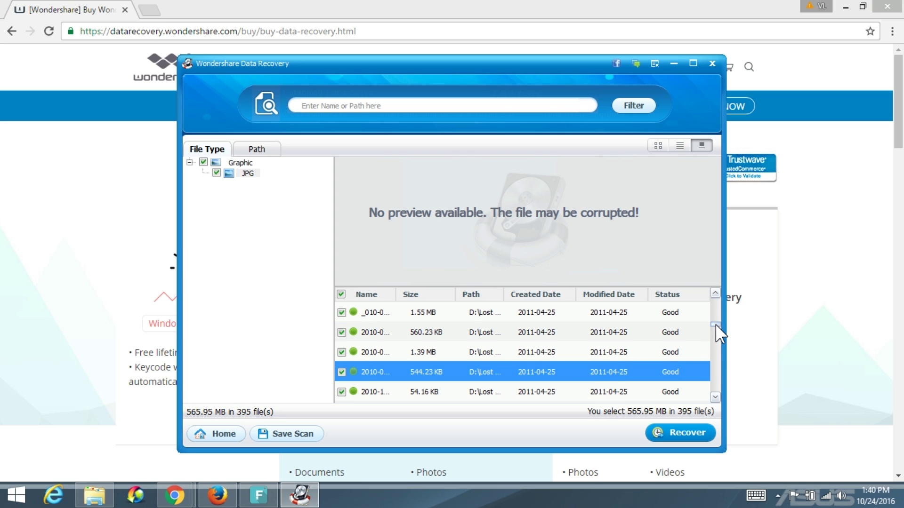
pyautogui.moveTo(715, 324); pyautogui.dragTo(715, 348)
pyautogui.click(599, 331)
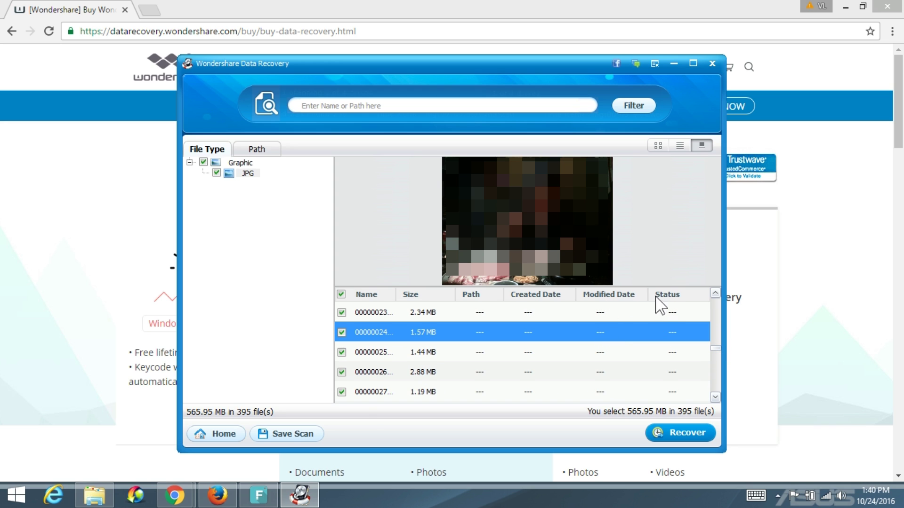
pyautogui.click(577, 378)
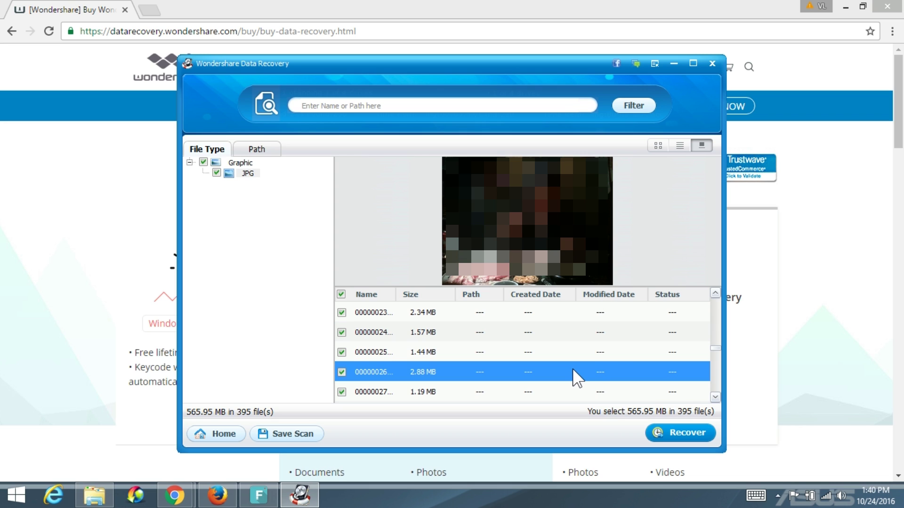
pyautogui.click(612, 351)
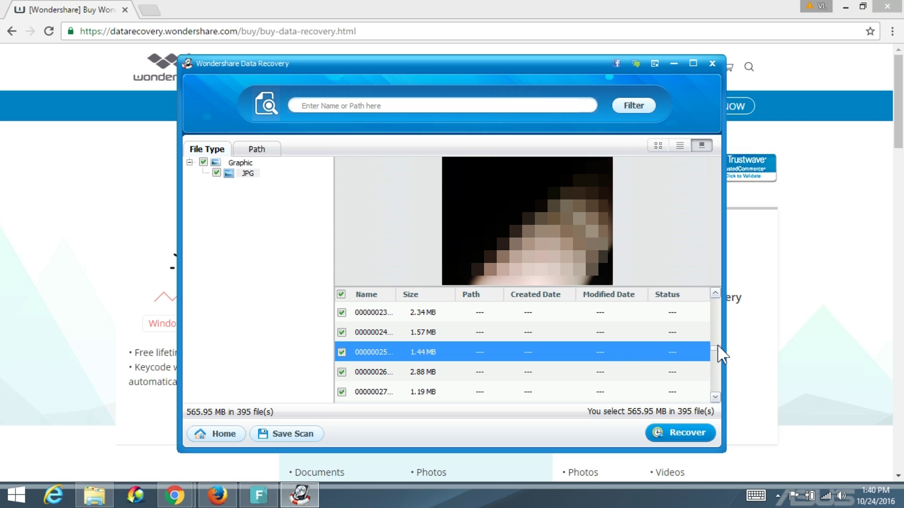
pyautogui.moveTo(718, 349); pyautogui.dragTo(714, 321)
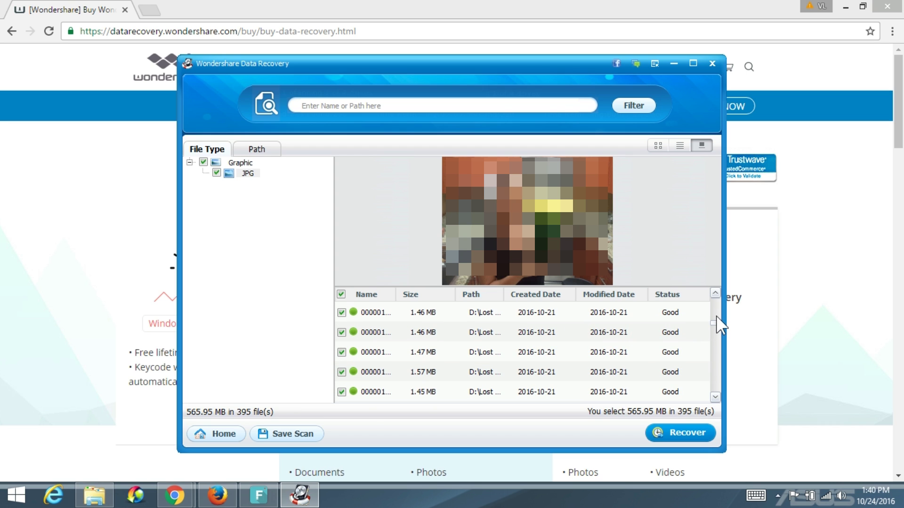
pyautogui.moveTo(717, 324)
pyautogui.mouseDown()
pyautogui.moveTo(717, 300)
pyautogui.moveTo(711, 349)
pyautogui.moveTo(712, 340)
pyautogui.mouseUp()
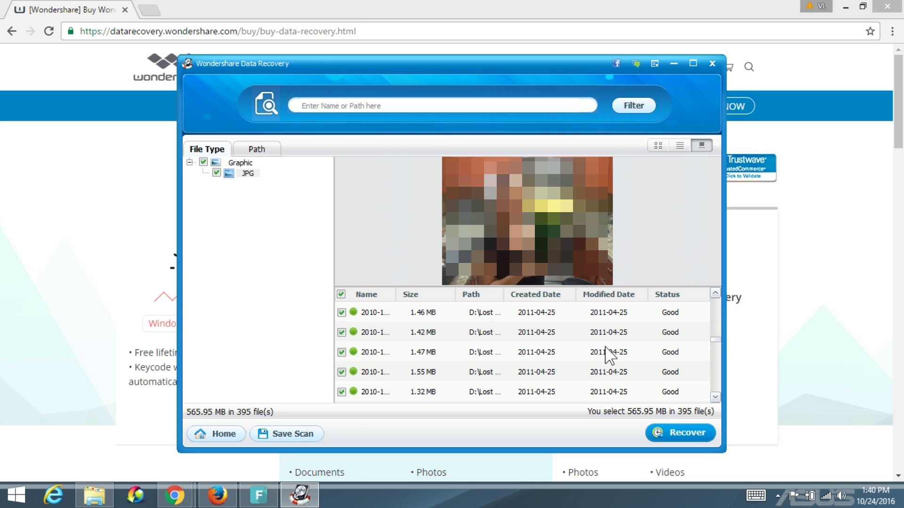
pyautogui.click(551, 337)
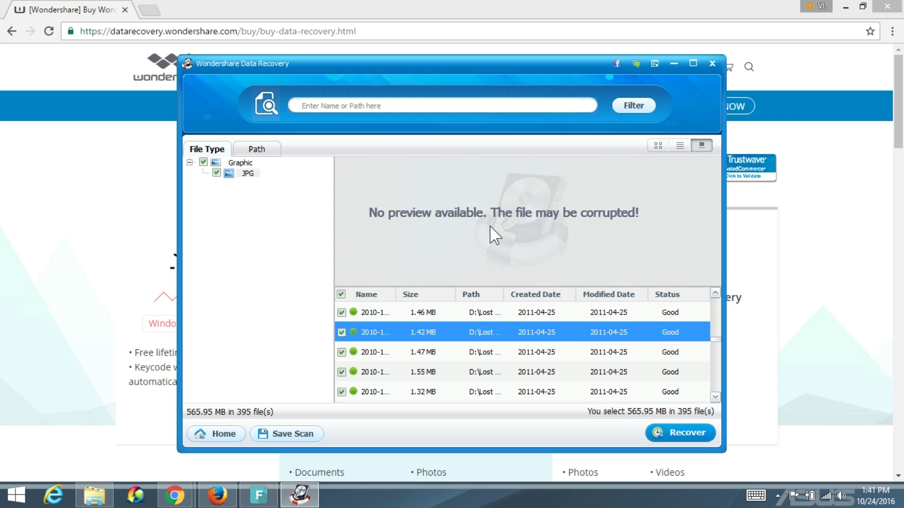
# - Recover the checked files into a new folder named recov on drive C
pyautogui.click(674, 437)
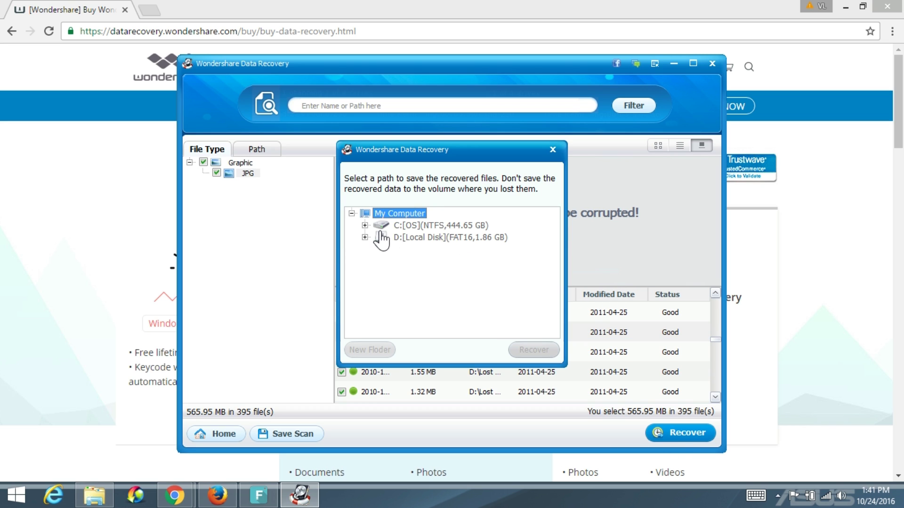
pyautogui.click(416, 227)
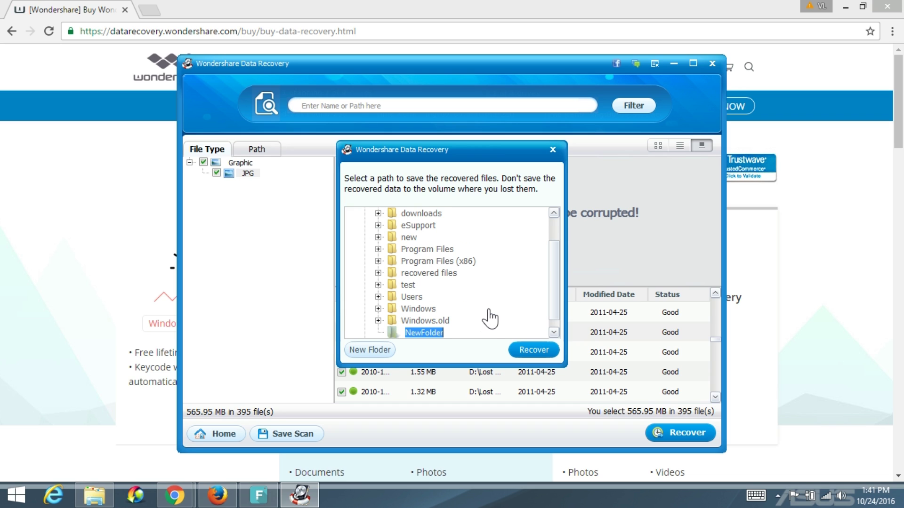
pyautogui.write('recov')
pyautogui.click(529, 349)
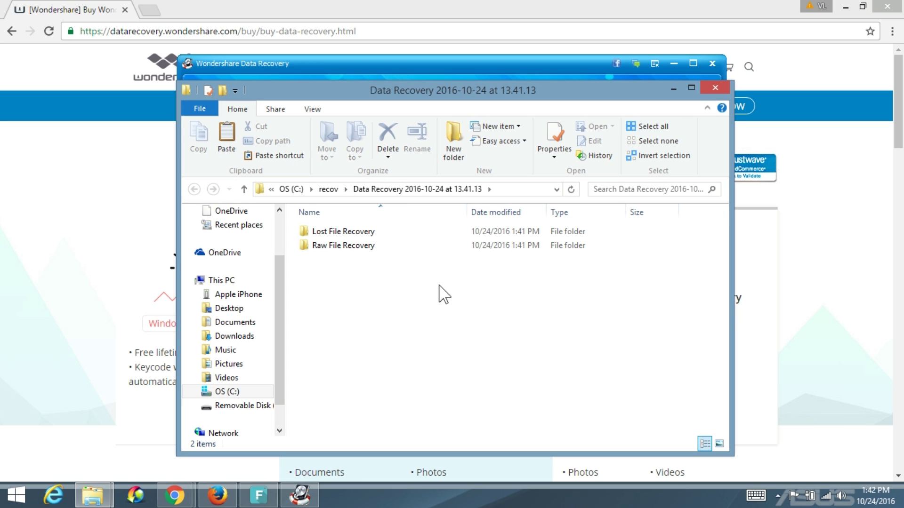
# - Open Lost File Recovery > D > Lost Location > DIR00000000
pyautogui.doubleClick(385, 232)
pyautogui.doubleClick(399, 234)
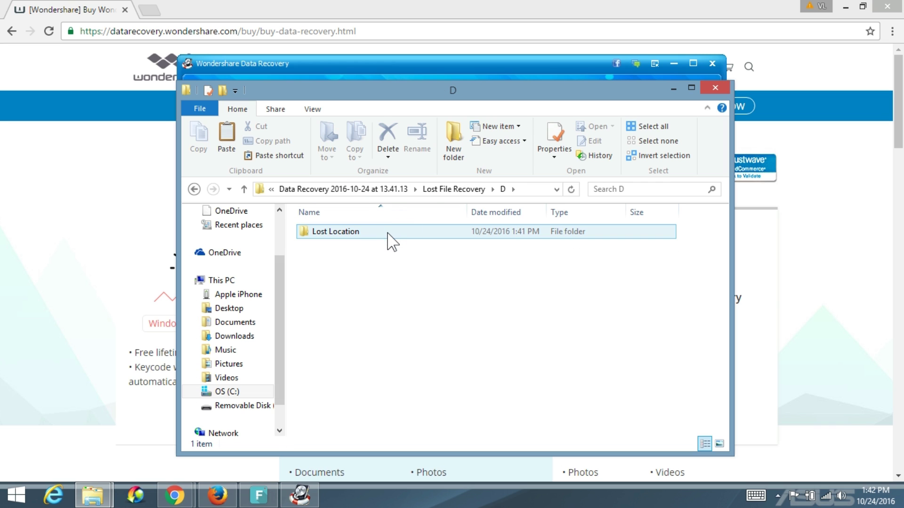
pyautogui.doubleClick(386, 231)
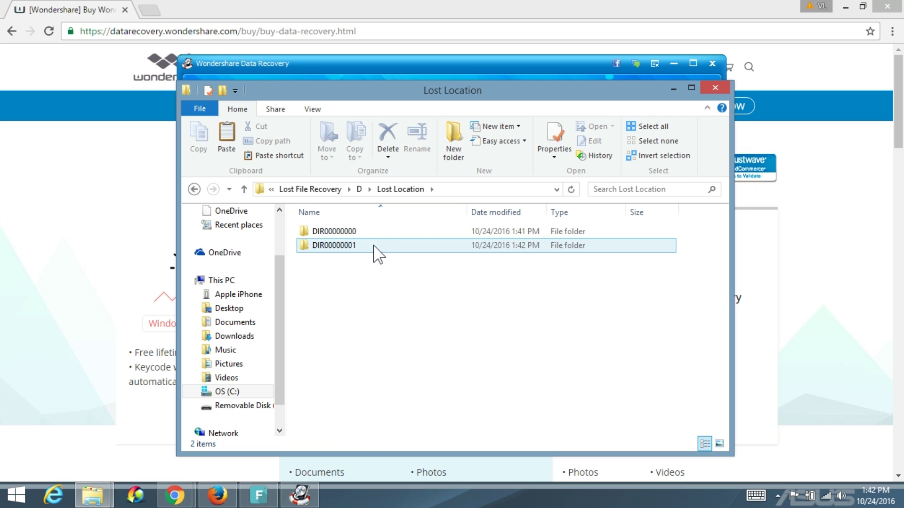
pyautogui.doubleClick(382, 232)
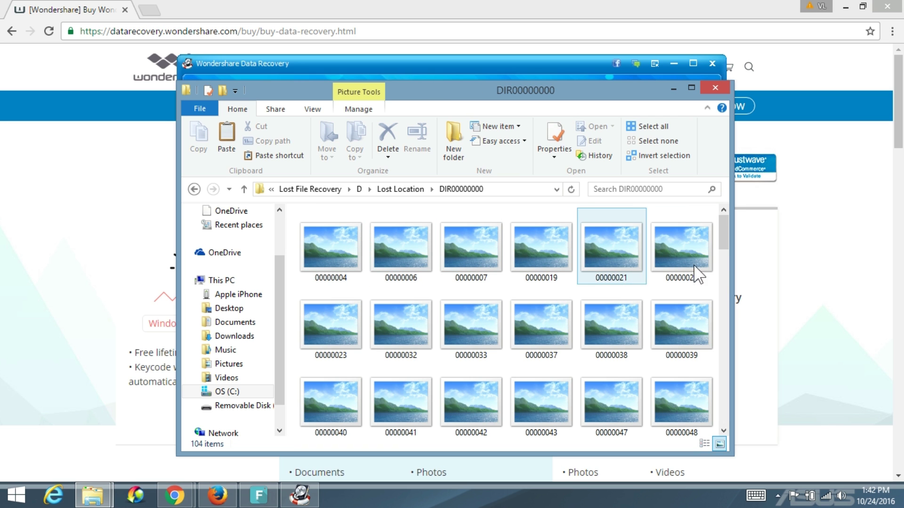
# - Try opening image 00000037, then close the Photo Viewer that failed to show it
pyautogui.moveTo(719, 242); pyautogui.dragTo(613, 282)
pyautogui.click(530, 282)
pyautogui.doubleClick(531, 281)
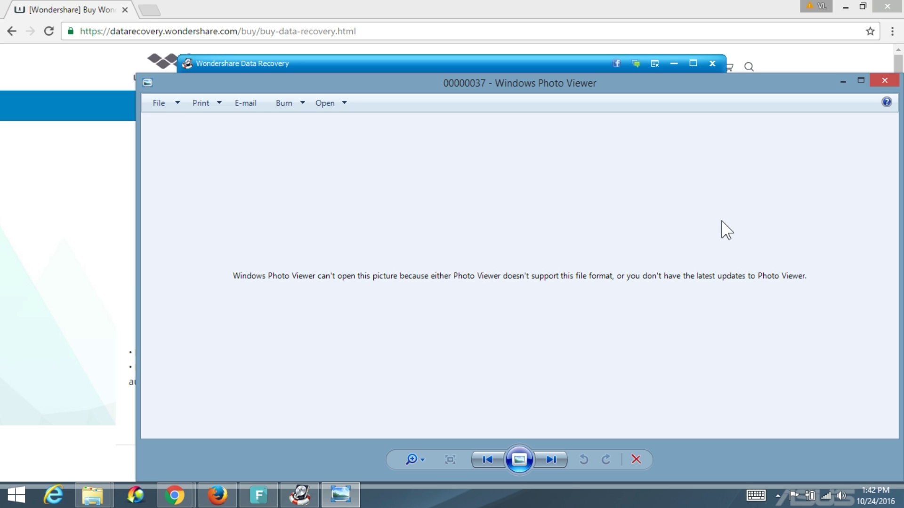
pyautogui.click(885, 81)
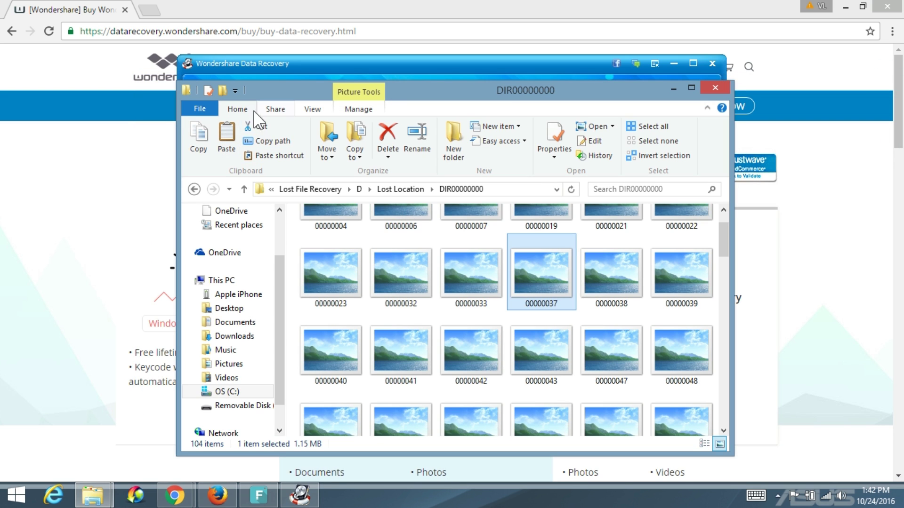
# - Go up four levels to the dated Data Recovery folder
pyautogui.click(244, 189)
pyautogui.click(244, 189)
pyautogui.click(243, 189)
pyautogui.click(244, 189)
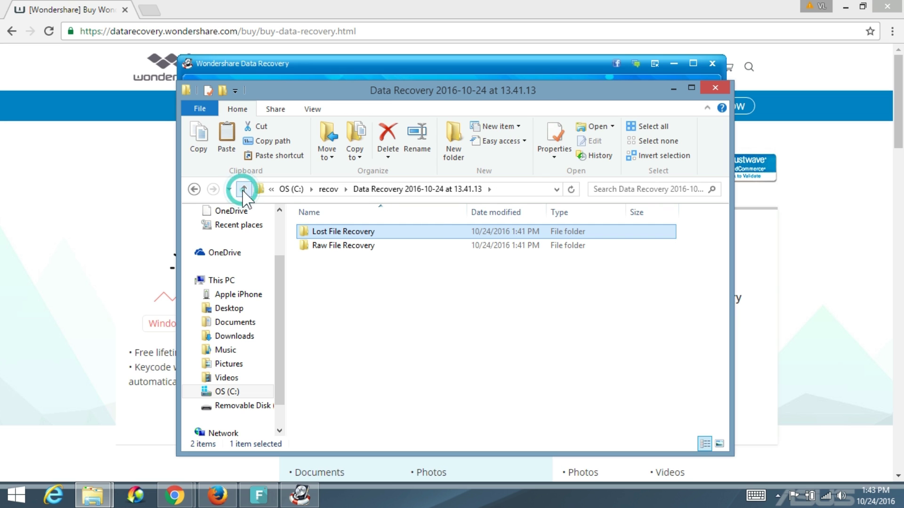
# - Open Raw File Recovery > D > Graphic > jpg to view the recovered photos
pyautogui.click(373, 246)
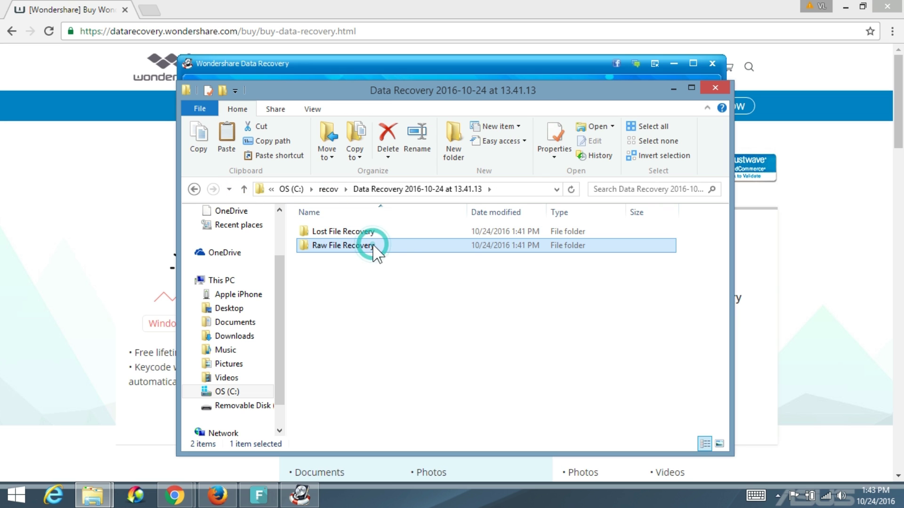
pyautogui.doubleClick(405, 246)
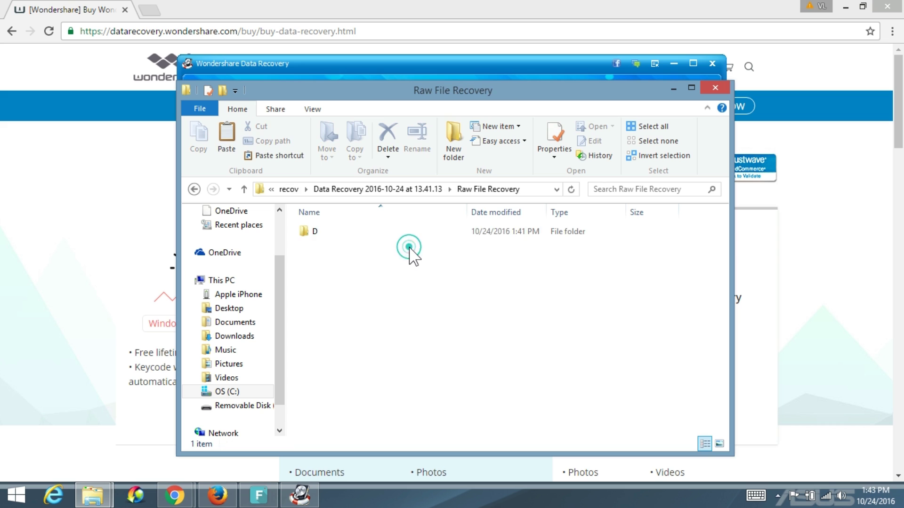
pyautogui.doubleClick(384, 231)
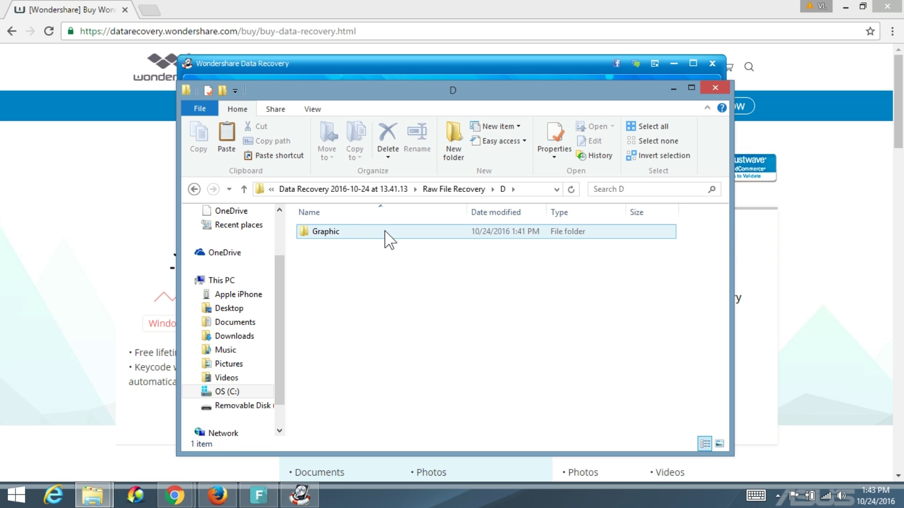
pyautogui.doubleClick(384, 231)
pyautogui.doubleClick(384, 233)
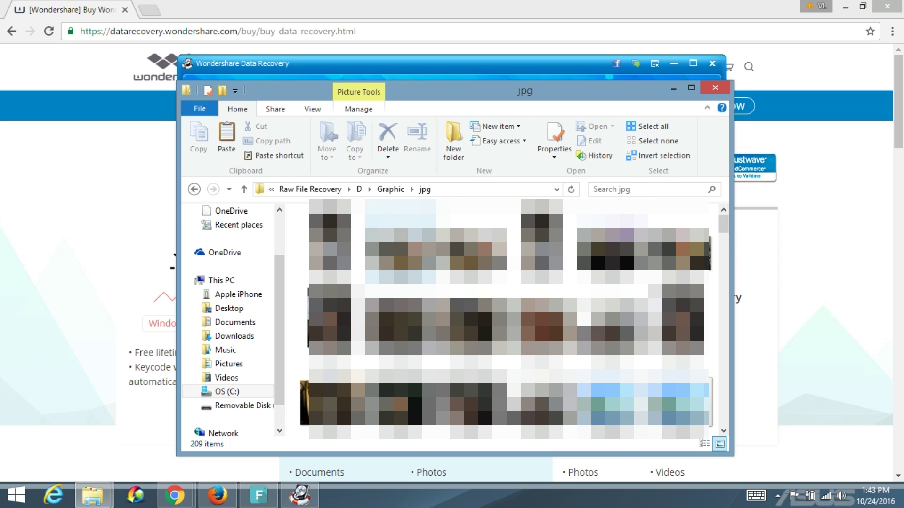